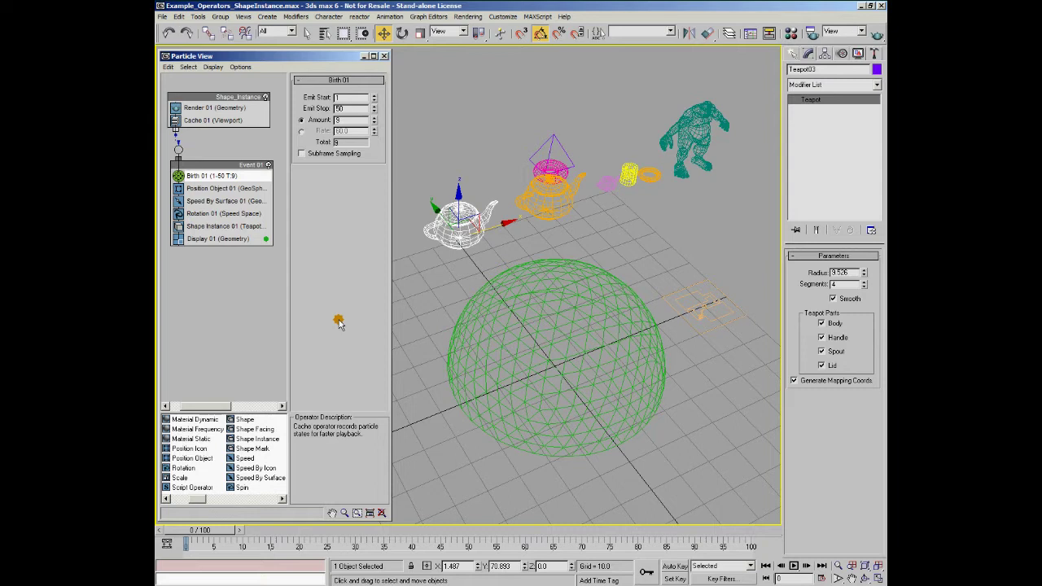
Show the Render 01 operator's settings in the Shape_Instance event in Particle View
{"action": "left_click", "coordinate": [241, 109]}
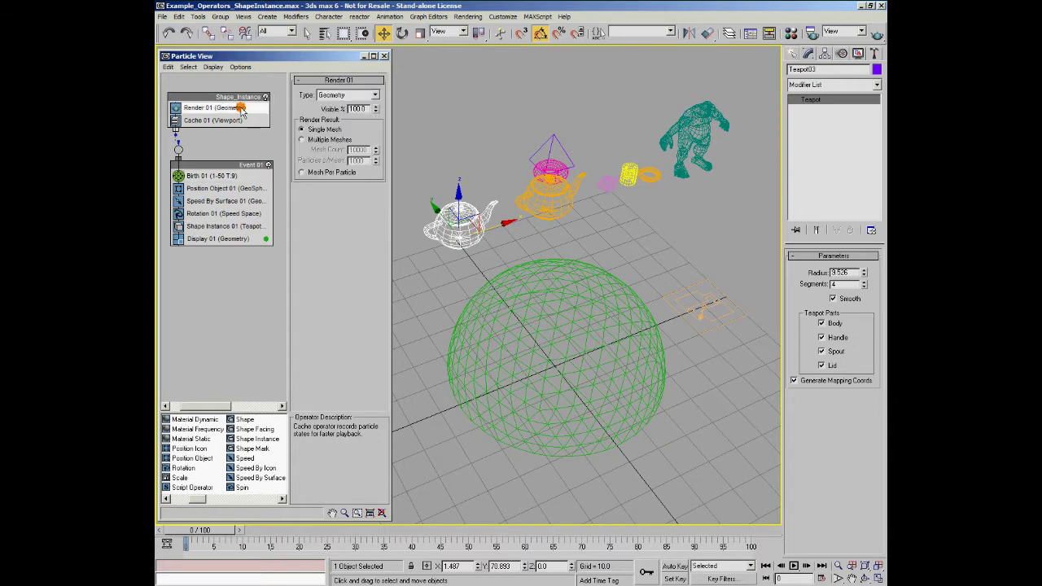
{"action": "left_click", "coordinate": [375, 95]}
{"action": "left_click", "coordinate": [334, 104]}
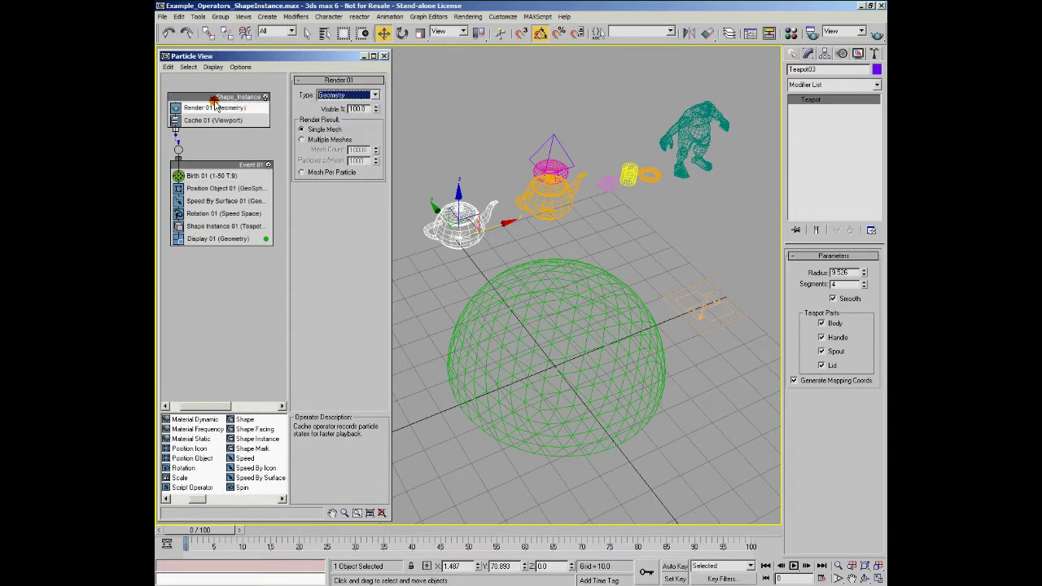
{"action": "left_click", "coordinate": [215, 98]}
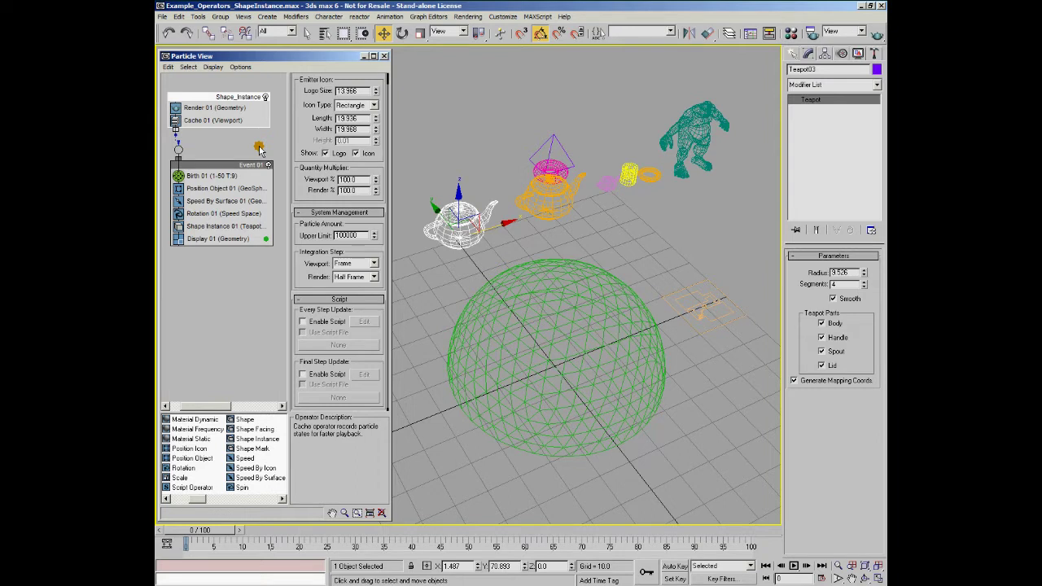
{"action": "left_click", "coordinate": [225, 107]}
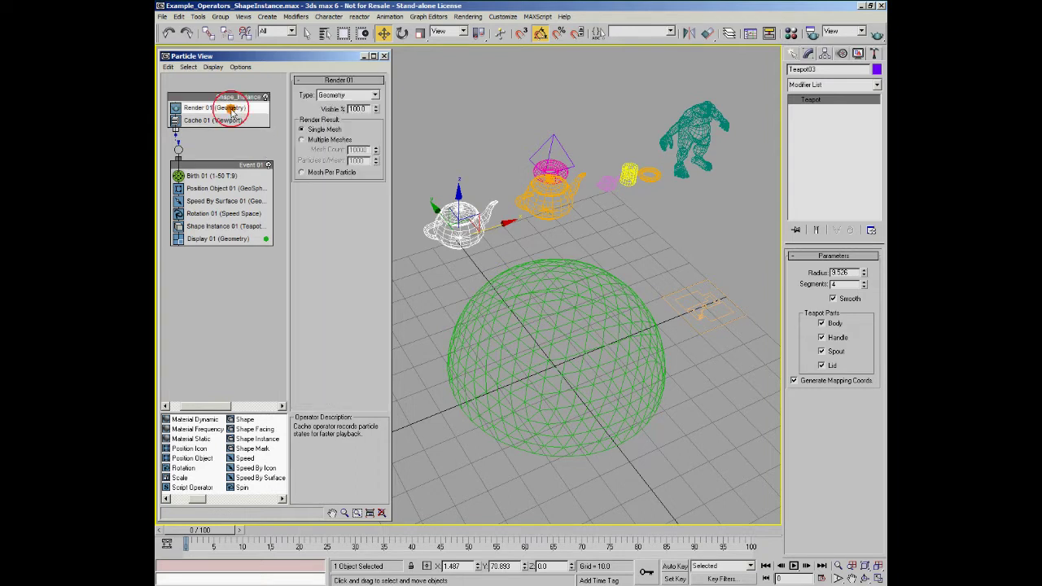
{"action": "left_click", "coordinate": [374, 96]}
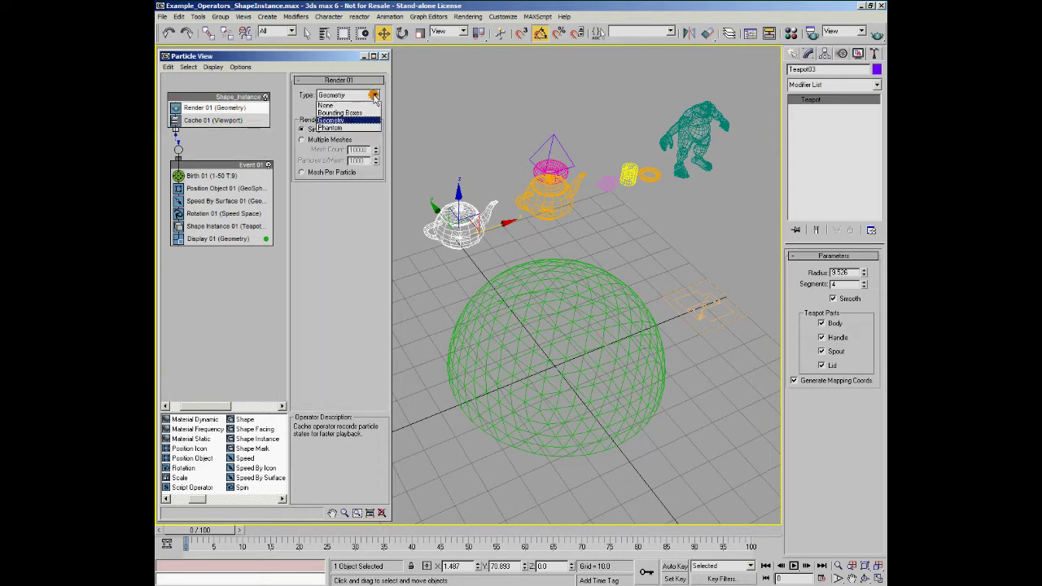
{"action": "left_click", "coordinate": [374, 95]}
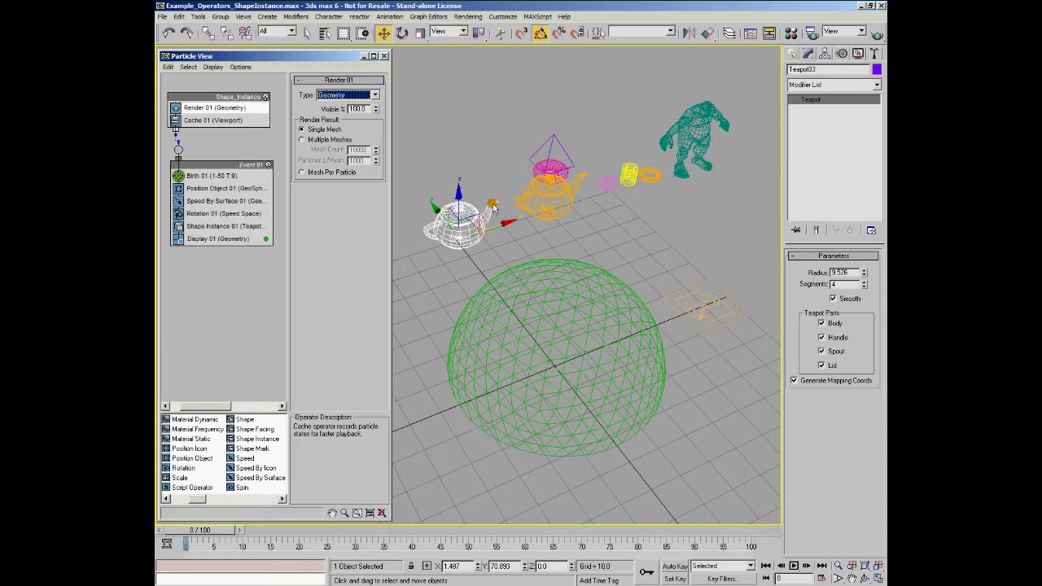
With Shape Instance 01 shown, advance to frame 69 and smooth-shade the viewport to see teapots on the sphere
{"action": "left_click", "coordinate": [209, 228]}
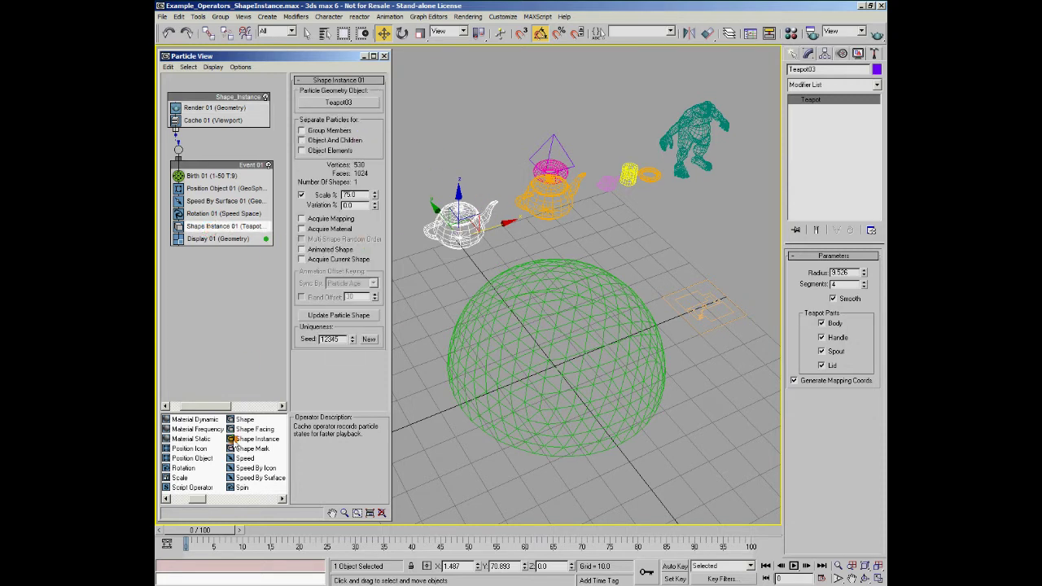
{"action": "left_click_drag", "start_coordinate": [195, 531], "coordinate": [237, 548]}
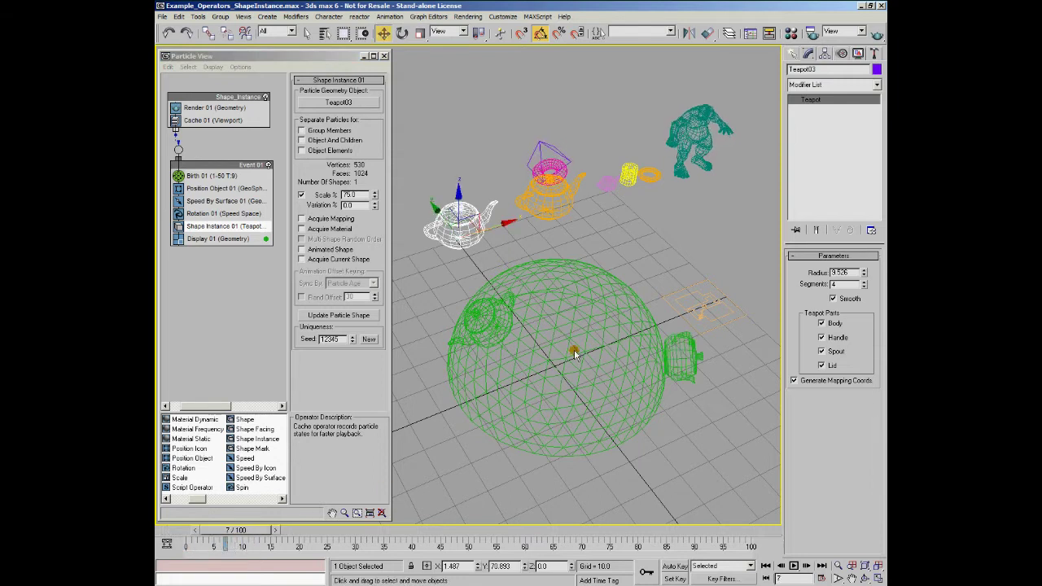
{"action": "left_click", "coordinate": [688, 248]}
{"action": "key", "text": "F3"}
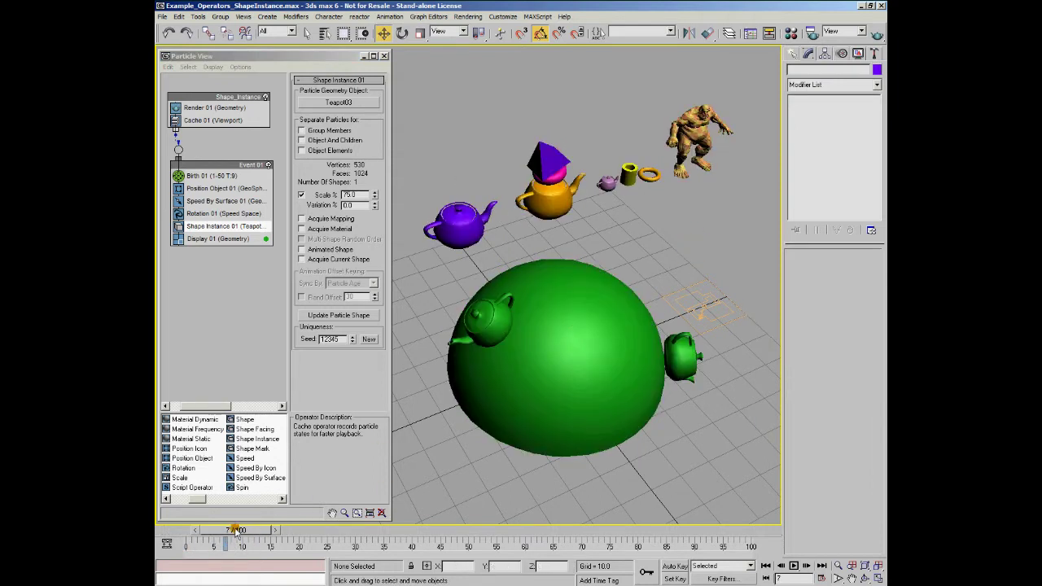
{"action": "mouse_move", "coordinate": [236, 531]}
{"action": "left_mouse_down"}
{"action": "mouse_move", "coordinate": [208, 539]}
{"action": "mouse_move", "coordinate": [570, 550]}
{"action": "left_mouse_up"}
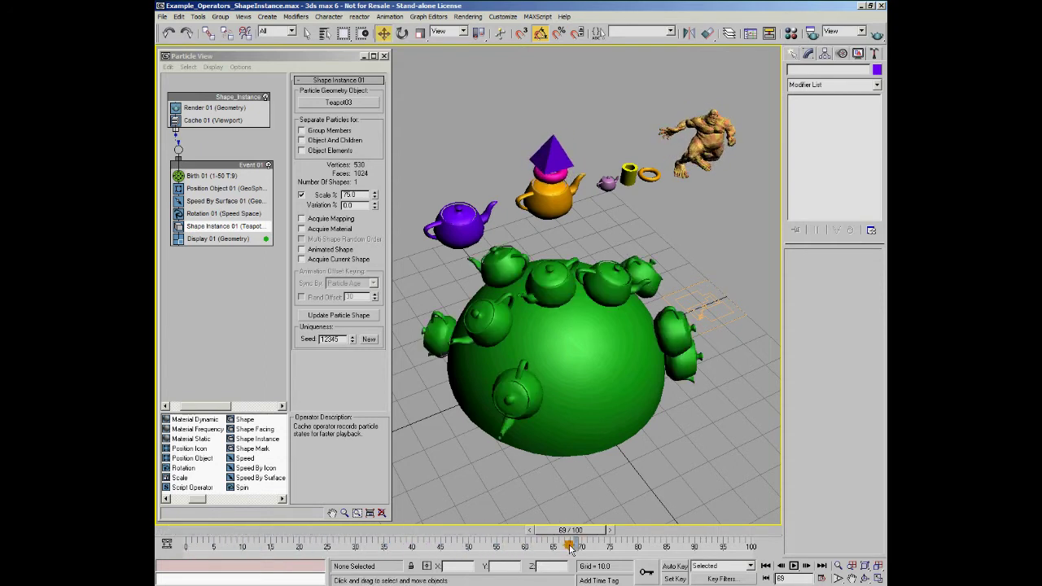
Show Display 01 particles as circles in a wireframe viewport
{"action": "left_click", "coordinate": [241, 238]}
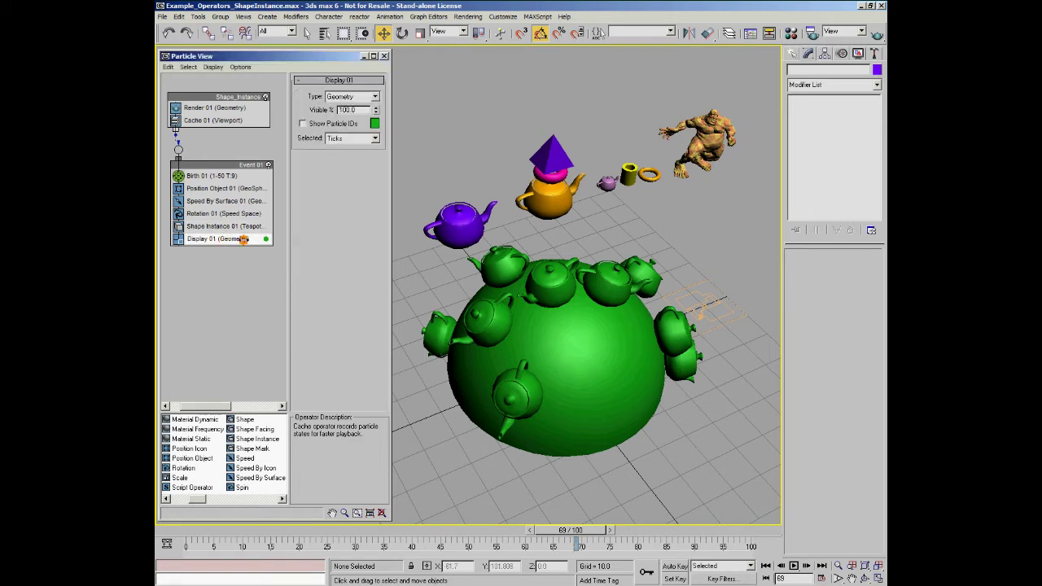
{"action": "left_click", "coordinate": [368, 97]}
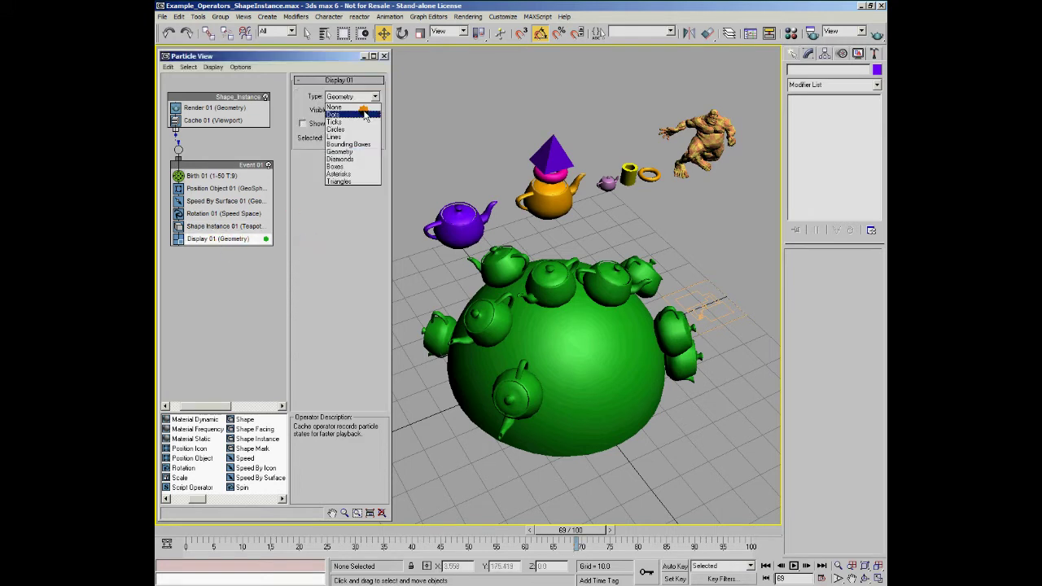
{"action": "left_click", "coordinate": [361, 129]}
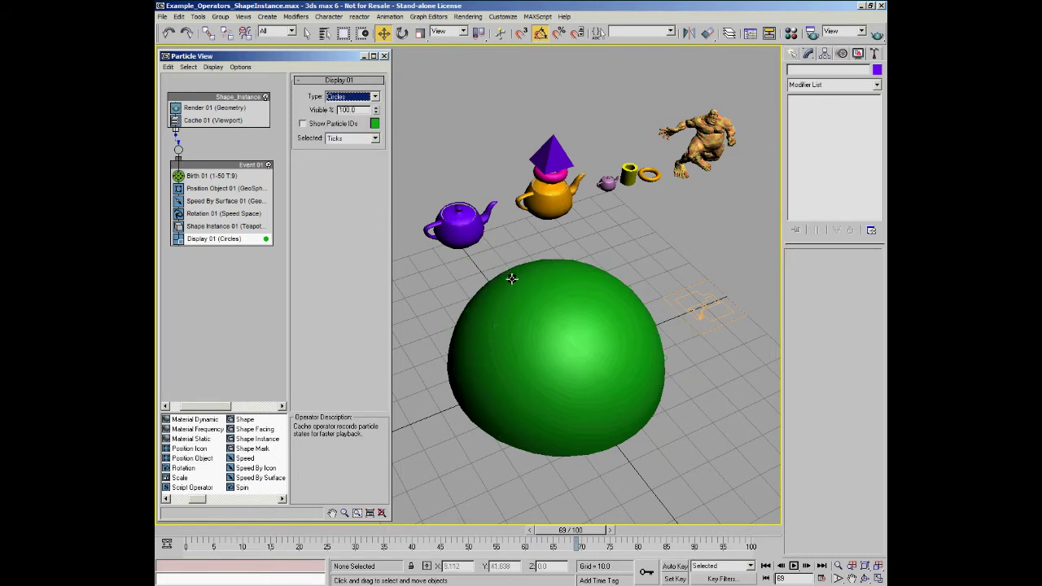
{"action": "left_click", "coordinate": [637, 250]}
{"action": "key", "text": "F3"}
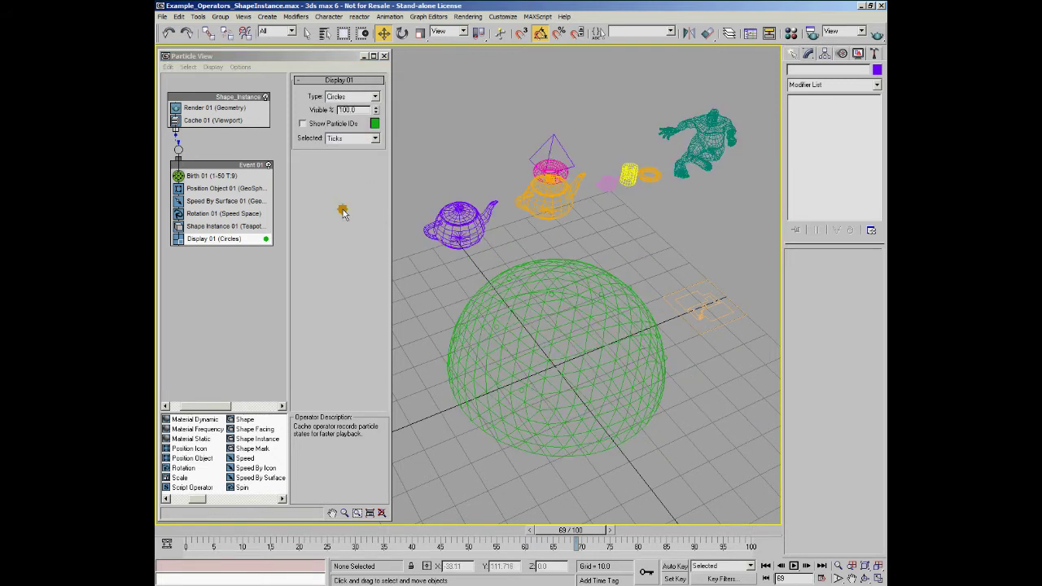
Set the Display 01 particle colour to a pale yellow
{"action": "left_click", "coordinate": [375, 123]}
{"action": "left_click", "coordinate": [403, 75]}
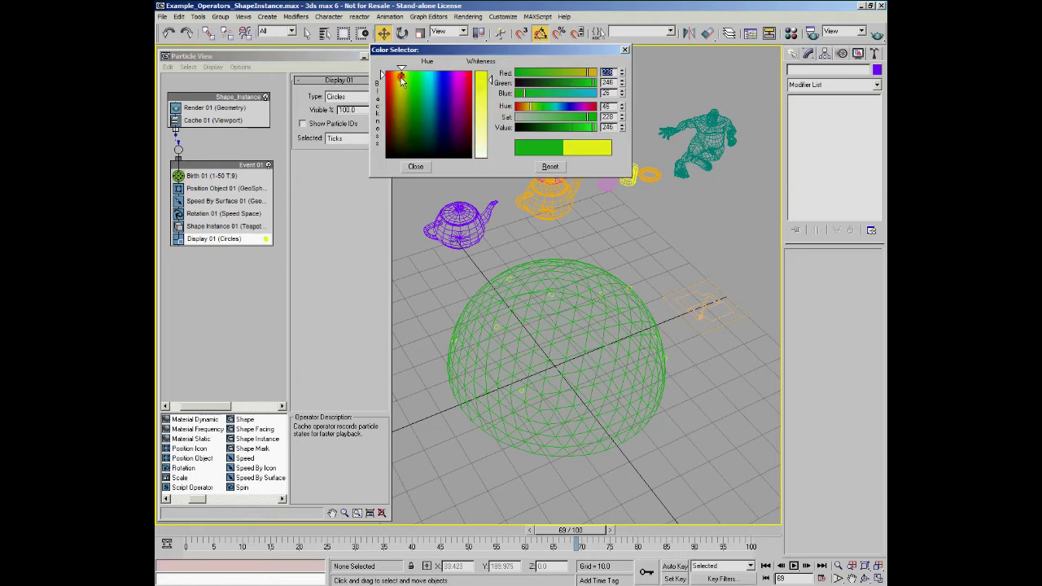
{"action": "left_click_drag", "start_coordinate": [590, 116], "coordinate": [538, 116]}
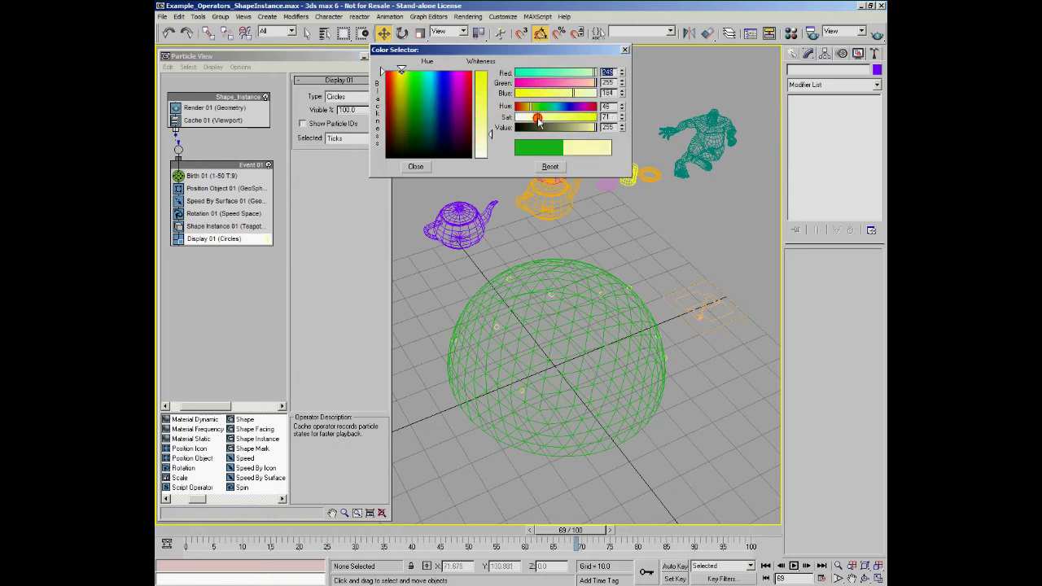
{"action": "left_click", "coordinate": [417, 166]}
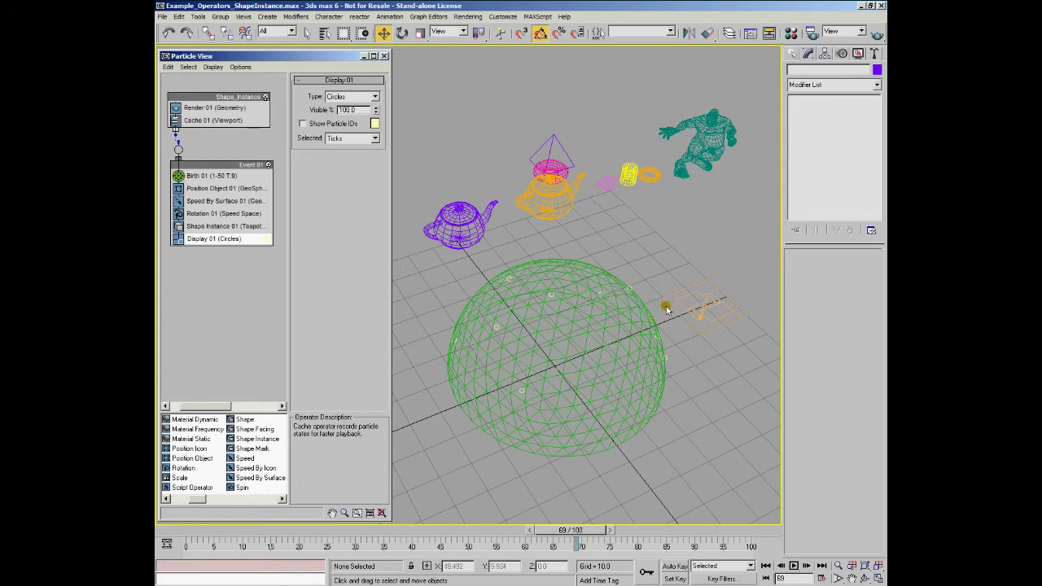
Return the particle display type to Geometry with the viewport smooth shaded
{"action": "left_click", "coordinate": [376, 96]}
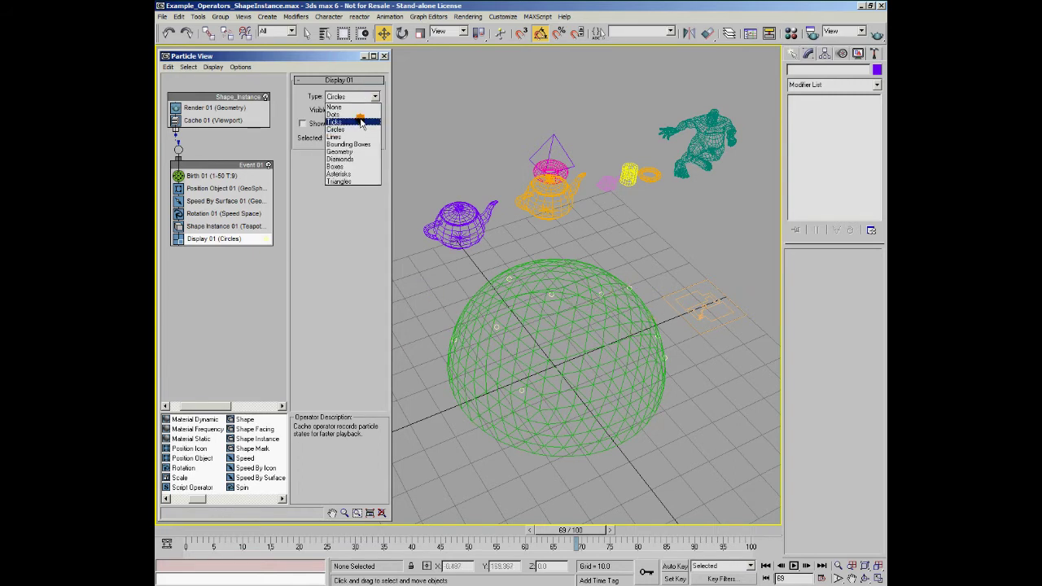
{"action": "left_click", "coordinate": [350, 152]}
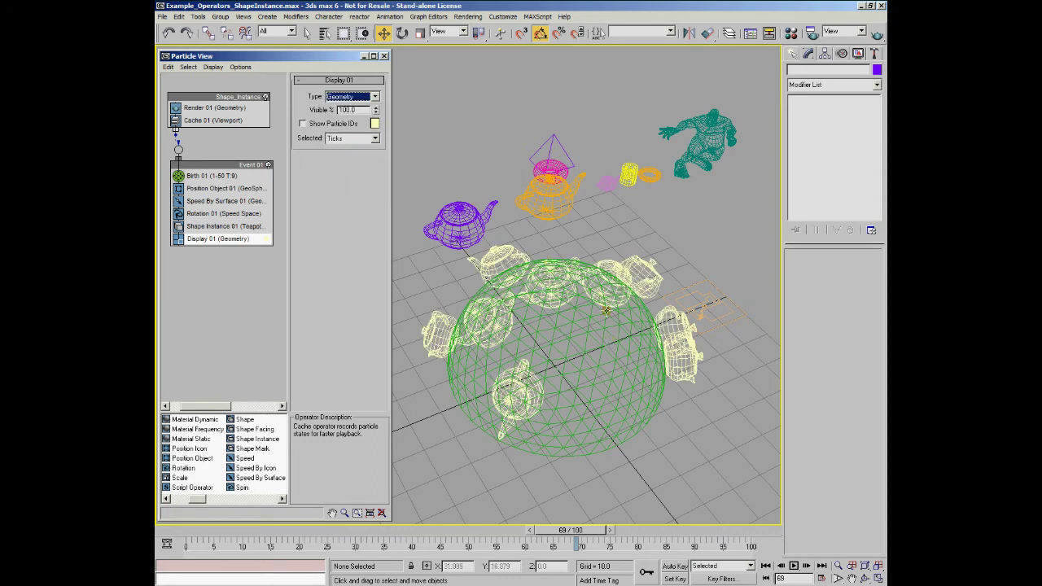
{"action": "left_click", "coordinate": [613, 242]}
{"action": "key", "text": "F3"}
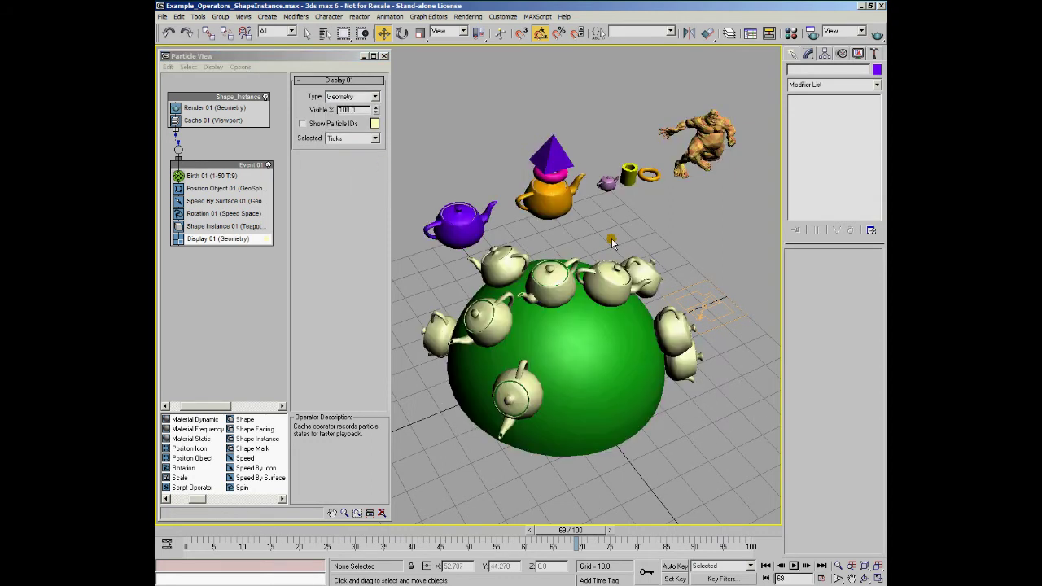
{"action": "left_click", "coordinate": [200, 226]}
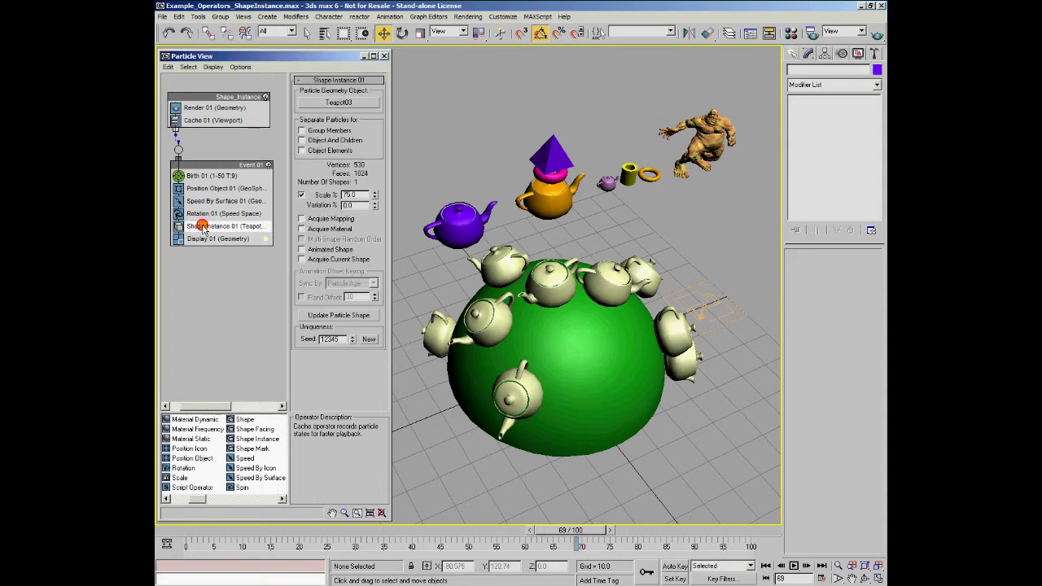
Enable Scale % in Shape Instance 01 and set Scale to 51% with 44% Variation
{"action": "left_click", "coordinate": [303, 196]}
{"action": "mouse_move", "coordinate": [374, 196]}
{"action": "left_mouse_down"}
{"action": "mouse_move", "coordinate": [375, 222]}
{"action": "mouse_move", "coordinate": [378, 196]}
{"action": "left_mouse_up"}
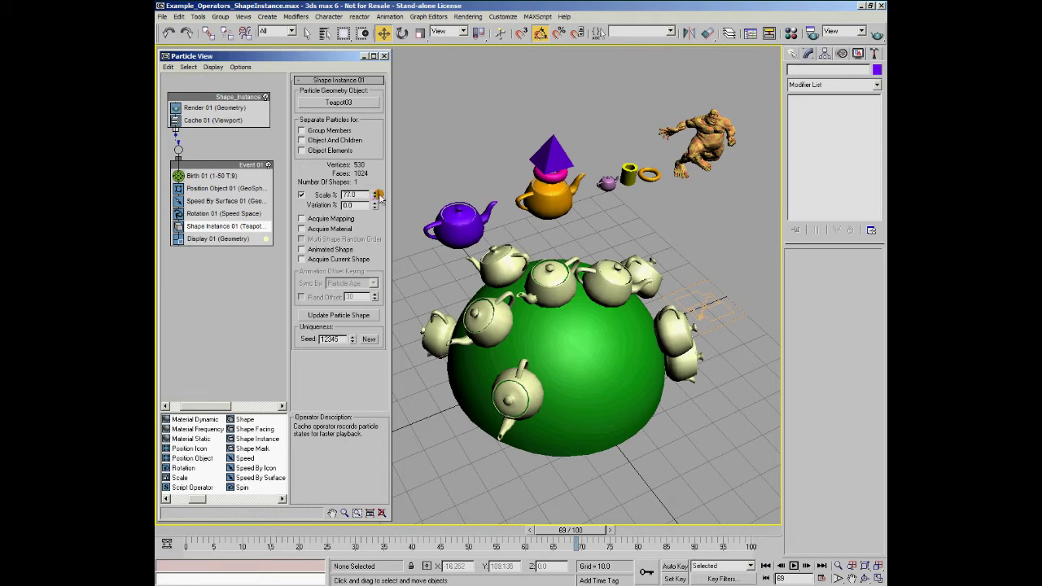
{"action": "left_click_drag", "start_coordinate": [376, 198], "coordinate": [376, 208]}
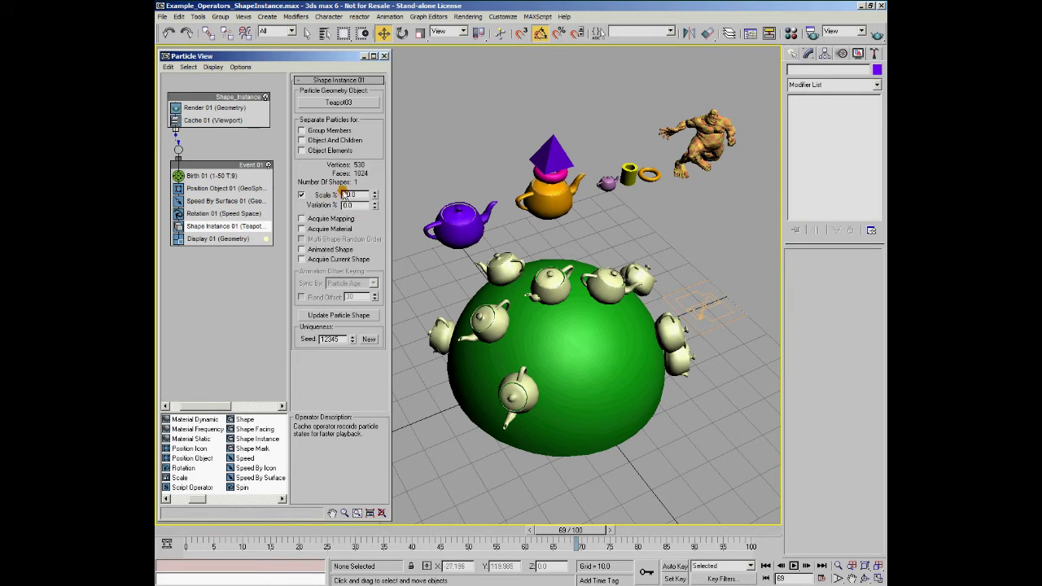
{"action": "left_click", "coordinate": [375, 202]}
{"action": "left_click_drag", "start_coordinate": [377, 196], "coordinate": [378, 174]}
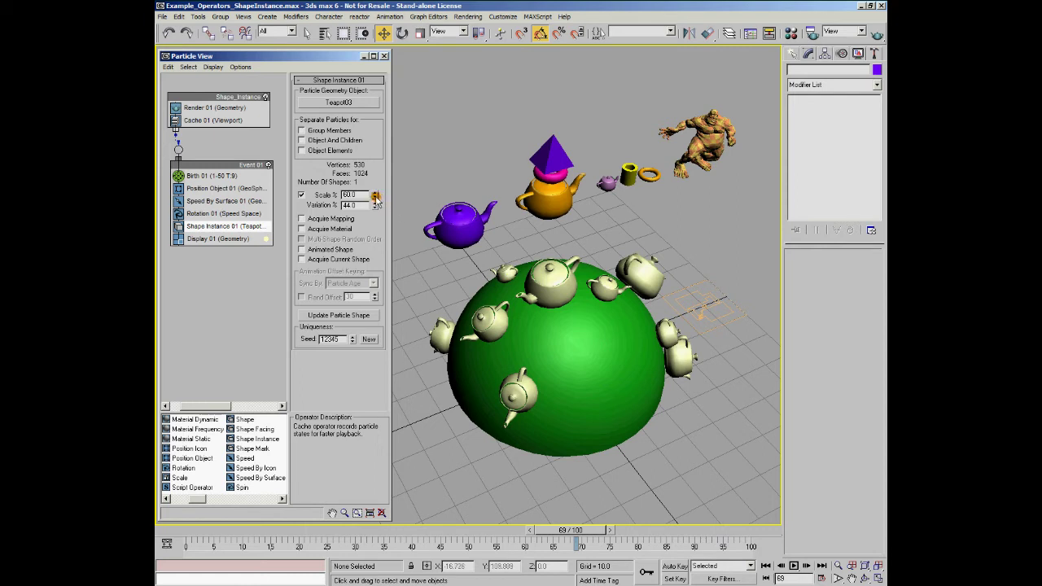
{"action": "left_click_drag", "start_coordinate": [374, 195], "coordinate": [376, 199]}
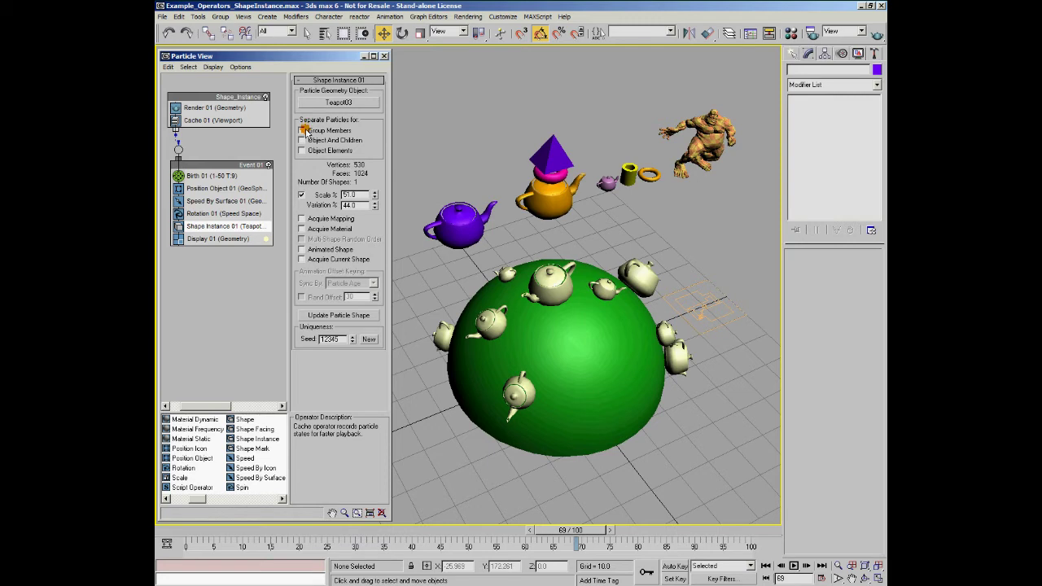
Uncheck Scale % to restore full-size teapots, then save the scene with Ctrl+S
{"action": "left_click", "coordinate": [301, 195]}
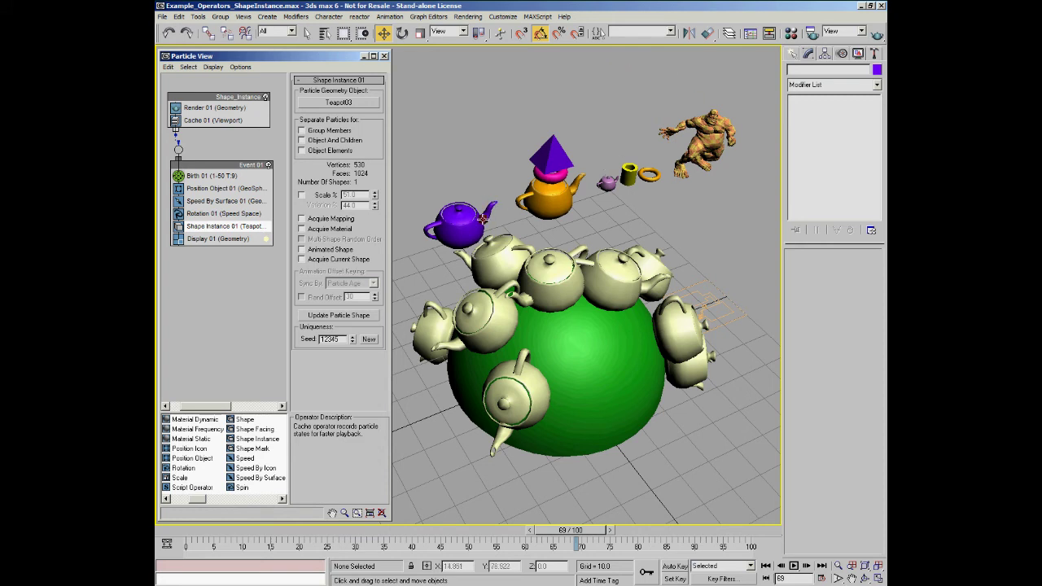
{"action": "key", "text": "ctrl+s"}
Set Teapot03's Segments to 7, then deselect it
{"action": "left_click", "coordinate": [493, 215]}
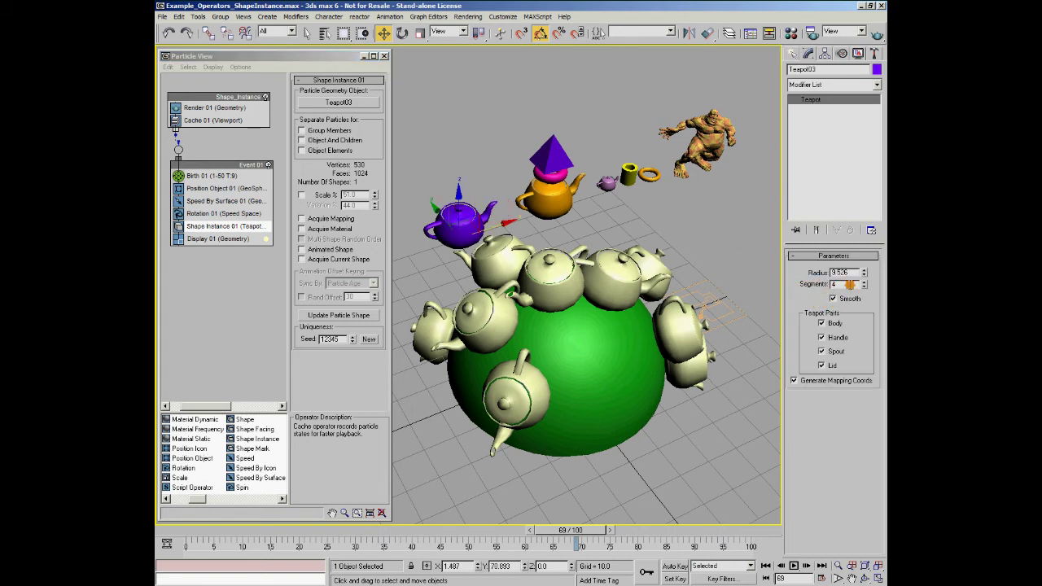
{"action": "left_click_drag", "start_coordinate": [864, 284], "coordinate": [864, 277]}
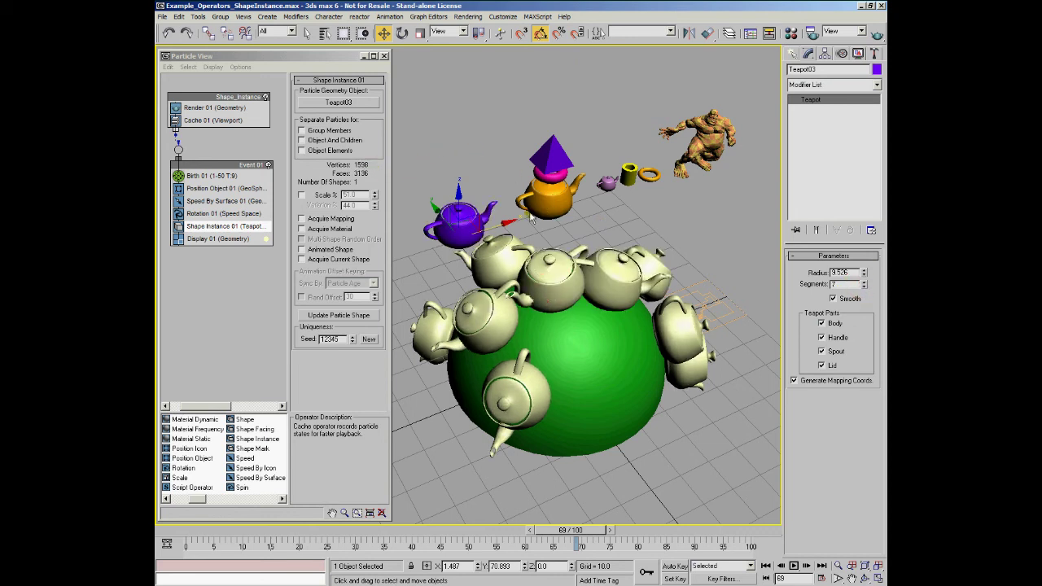
{"action": "left_click", "coordinate": [484, 181]}
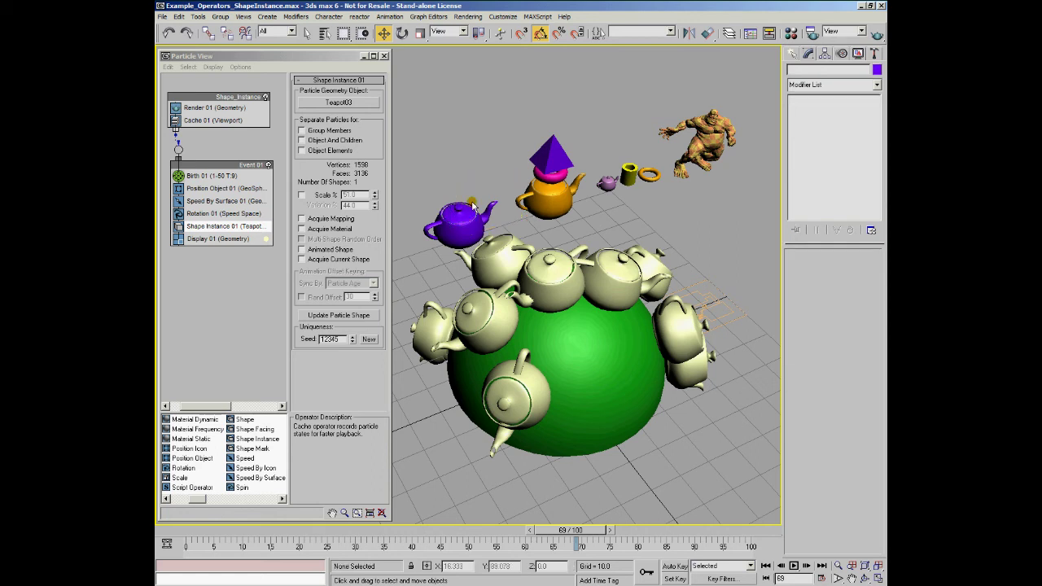